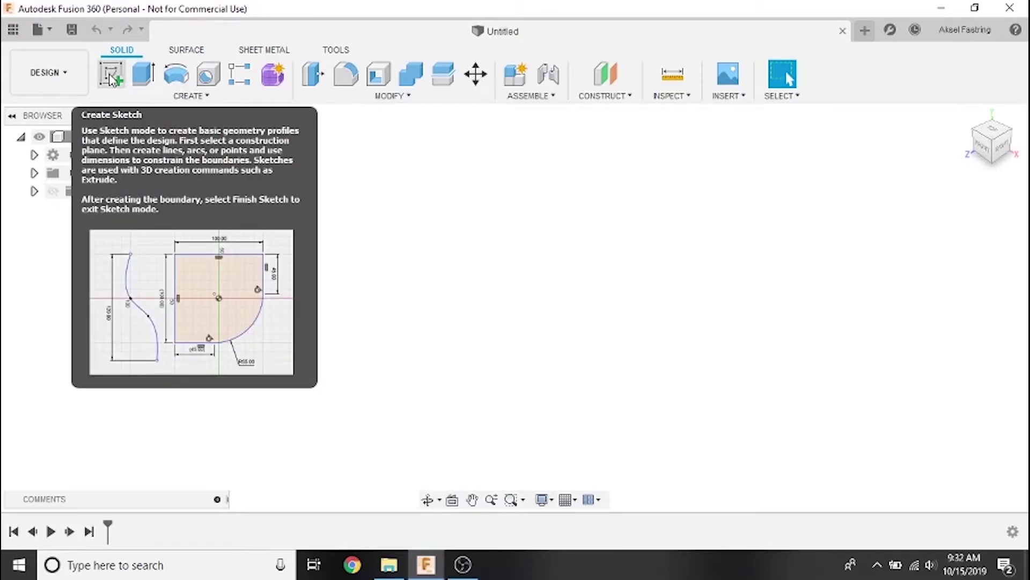
Create a new sketch on the XY front origin plane
click(112, 78)
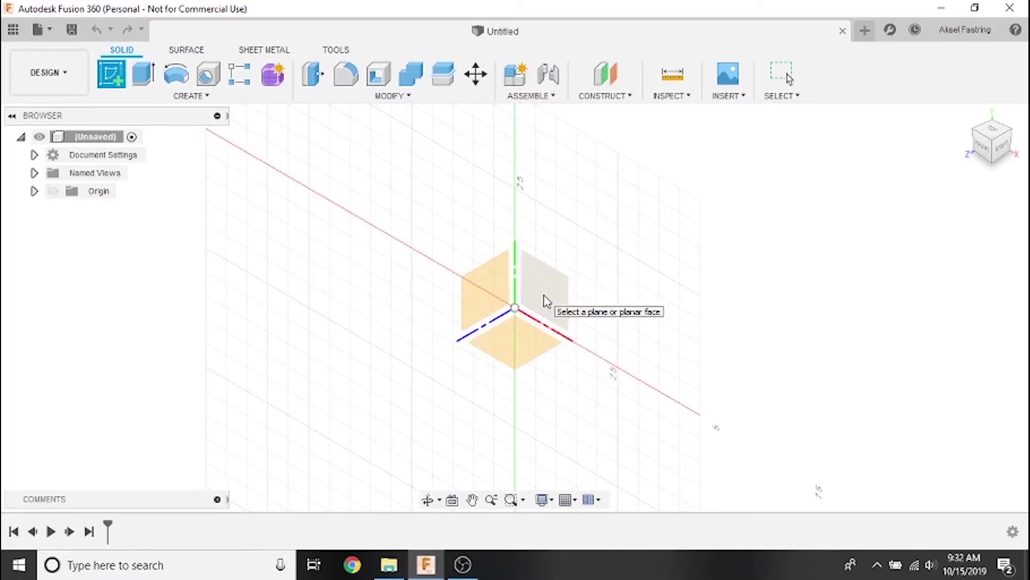
click(546, 301)
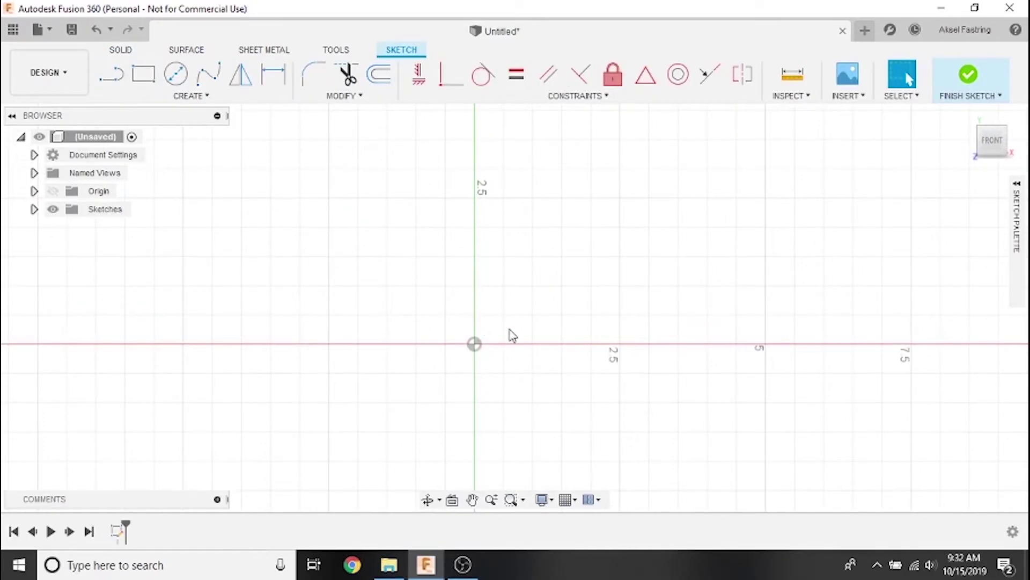
scroll(512, 336, down, 2)
scroll(511, 336, down, 2)
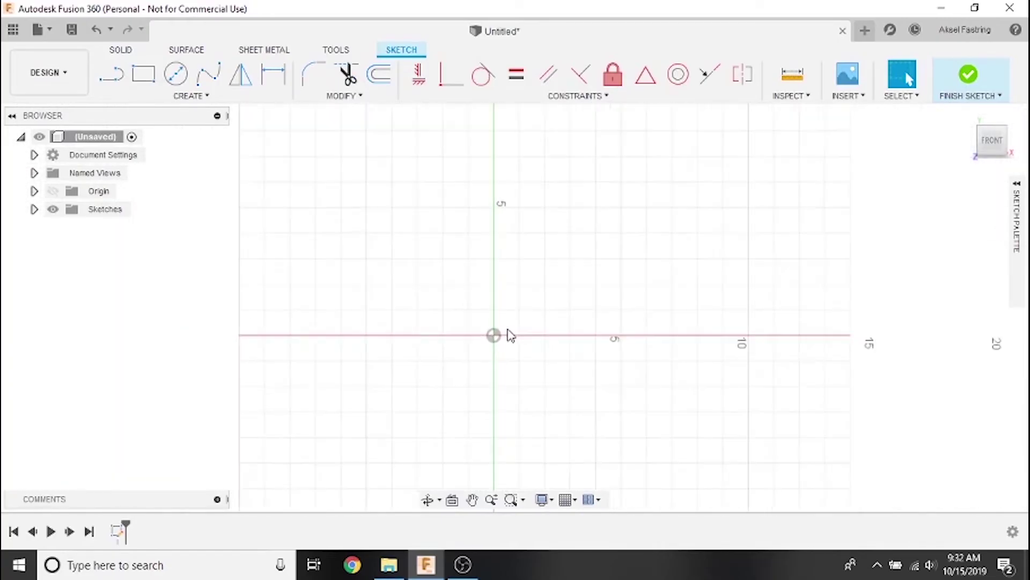
scroll(509, 336, down, 2)
scroll(507, 335, up, 1)
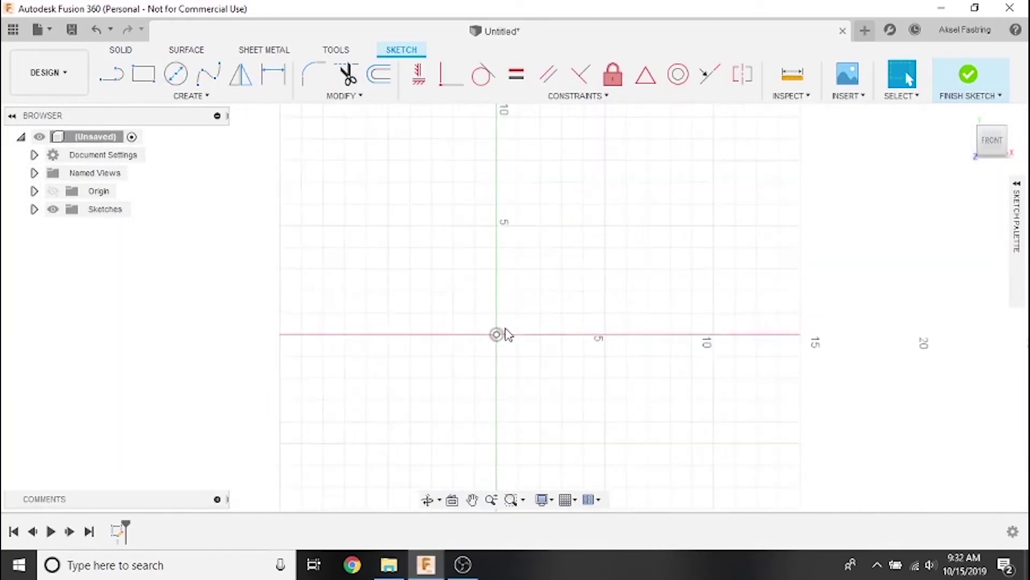
scroll(507, 336, down, 1)
scroll(502, 338, down, 1)
scroll(502, 339, up, 2)
scroll(502, 339, up, 1)
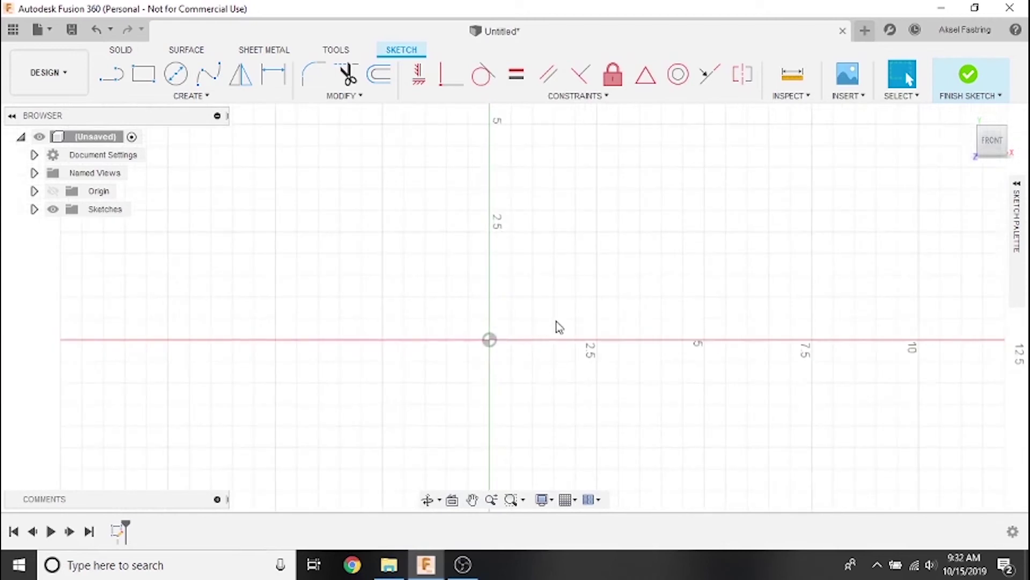
mouse_move(559, 327)
middle_down()
mouse_move(293, 301)
mouse_move(790, 299)
middle_up()
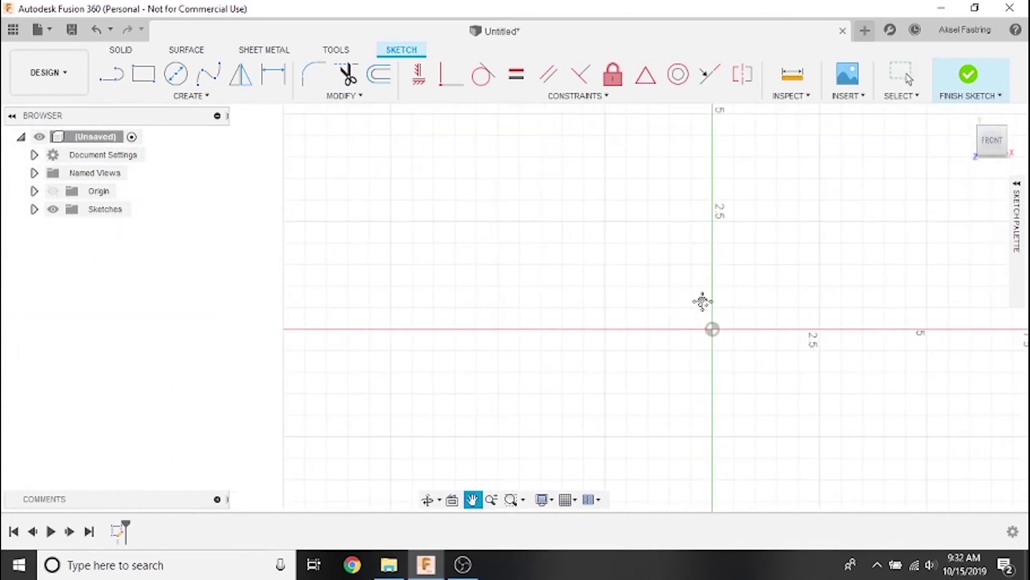
mouse_move(702, 301)
middle_down()
mouse_move(624, 295)
mouse_move(569, 308)
middle_up()
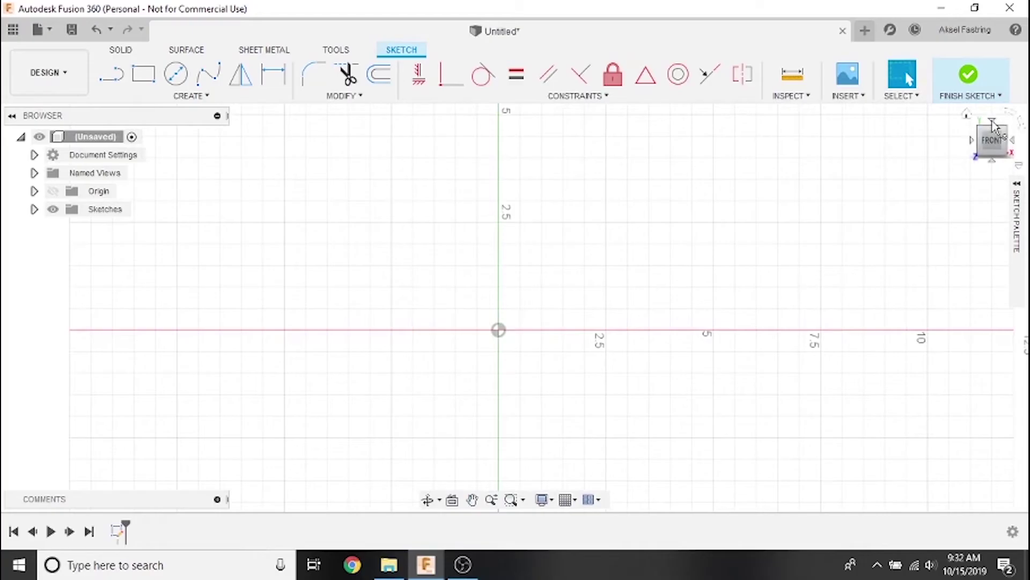
Toggle the Sketch Palette options, then browse the Create menu's rectangle shapes
mouse_move(993, 141)
click(1016, 186)
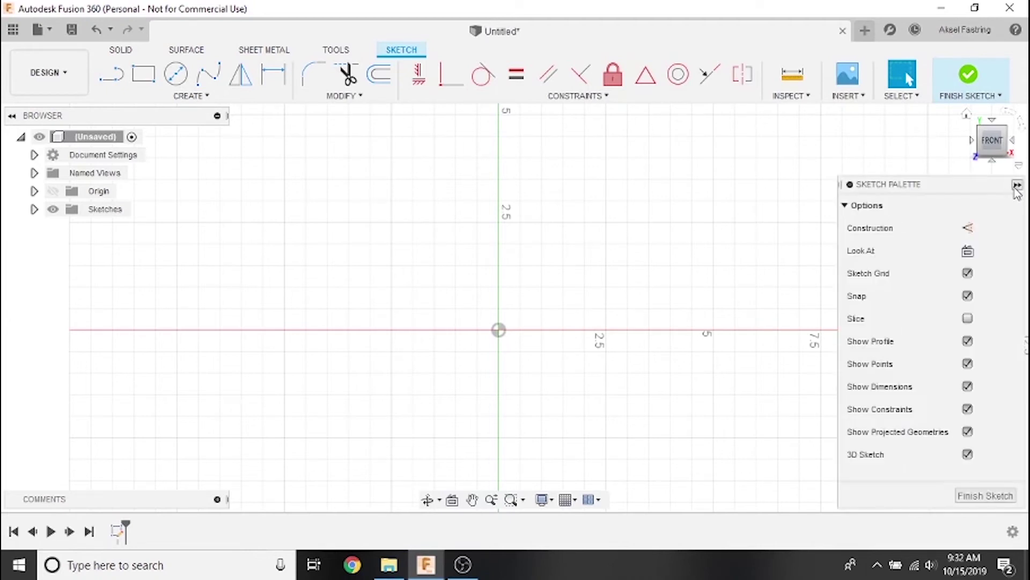
click(1017, 186)
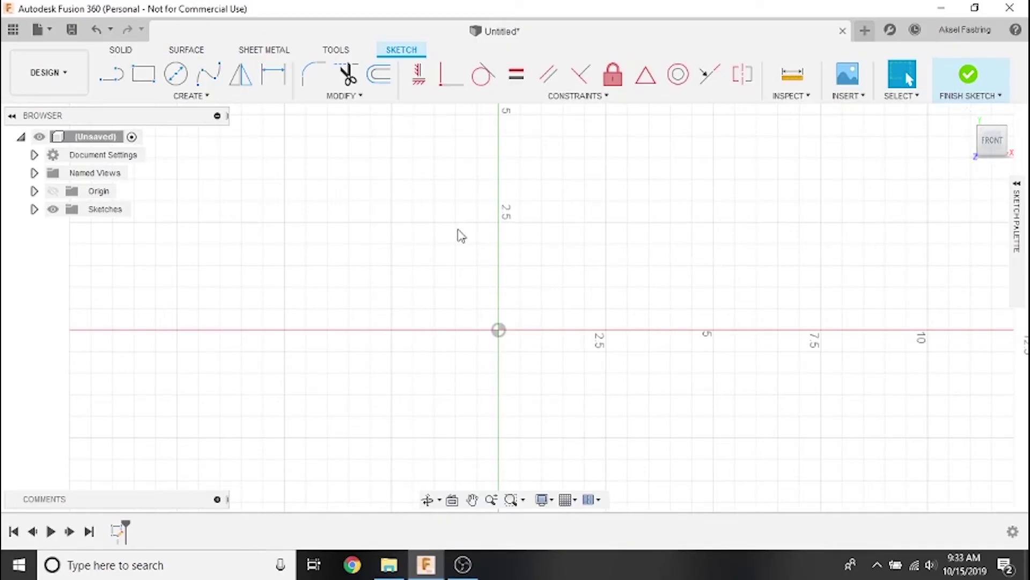
click(246, 98)
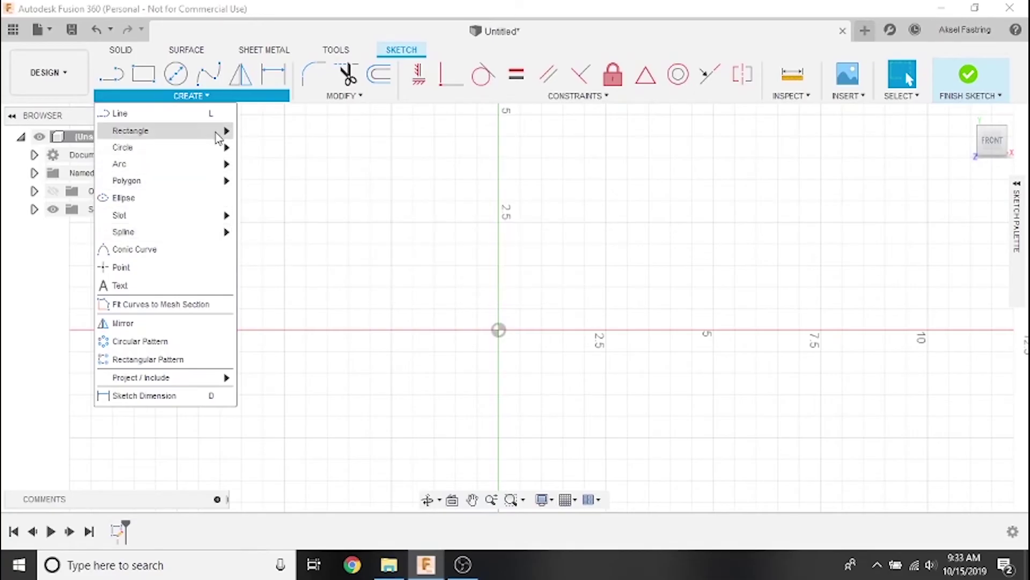
mouse_move(131, 131)
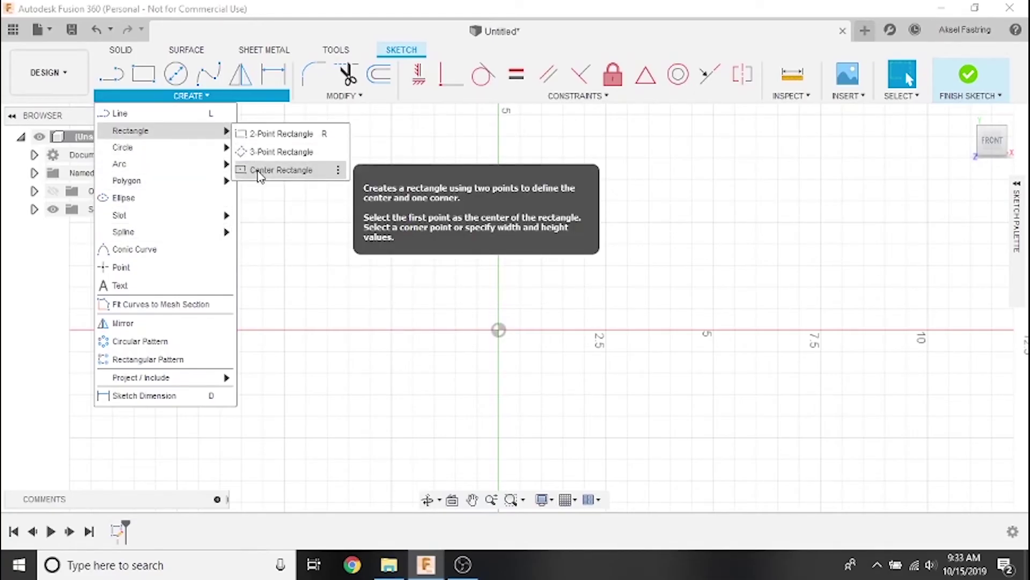
Draw a center rectangle about 5.2 by 2.7 inches centered on the origin
click(259, 176)
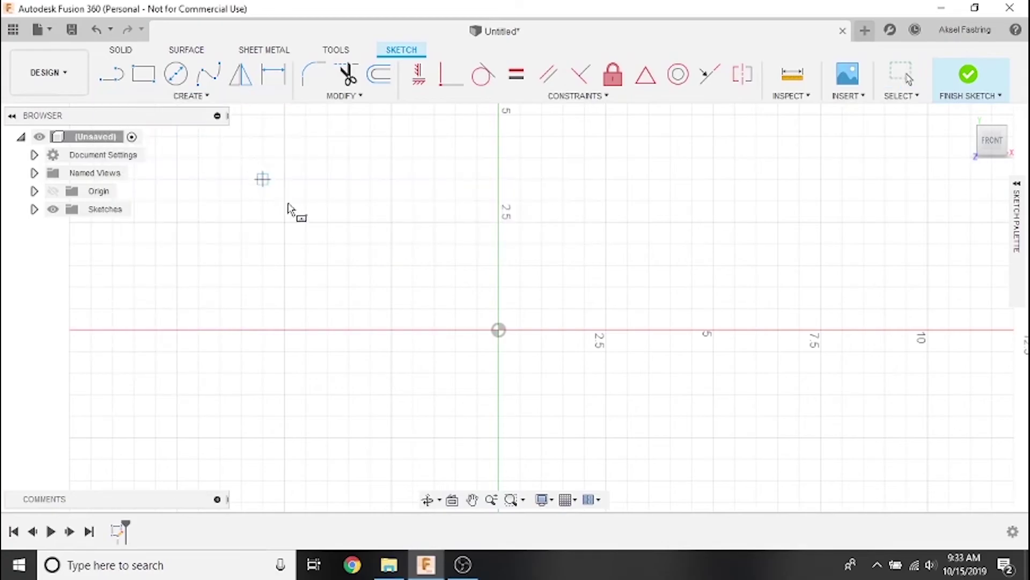
click(497, 330)
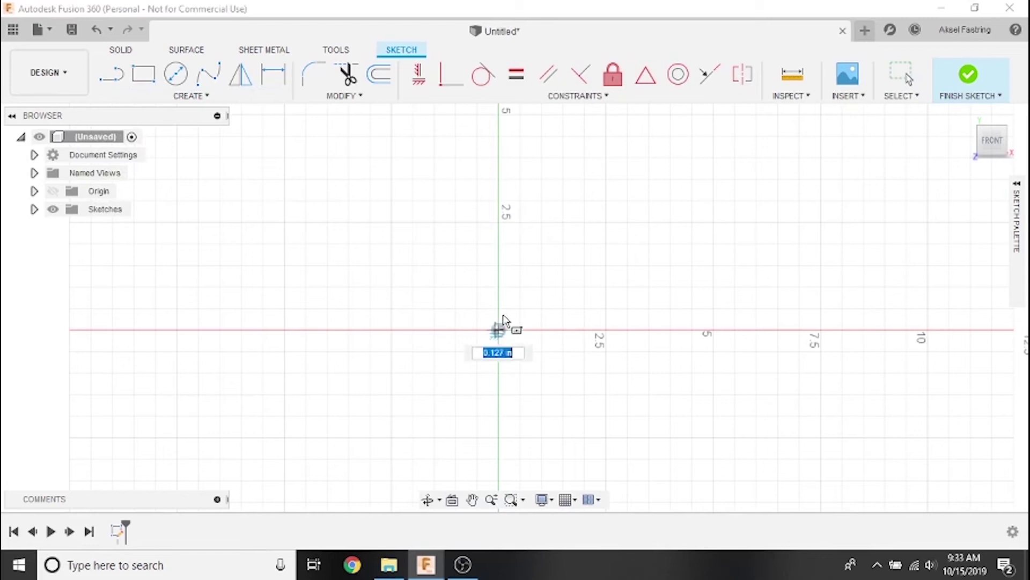
click(560, 222)
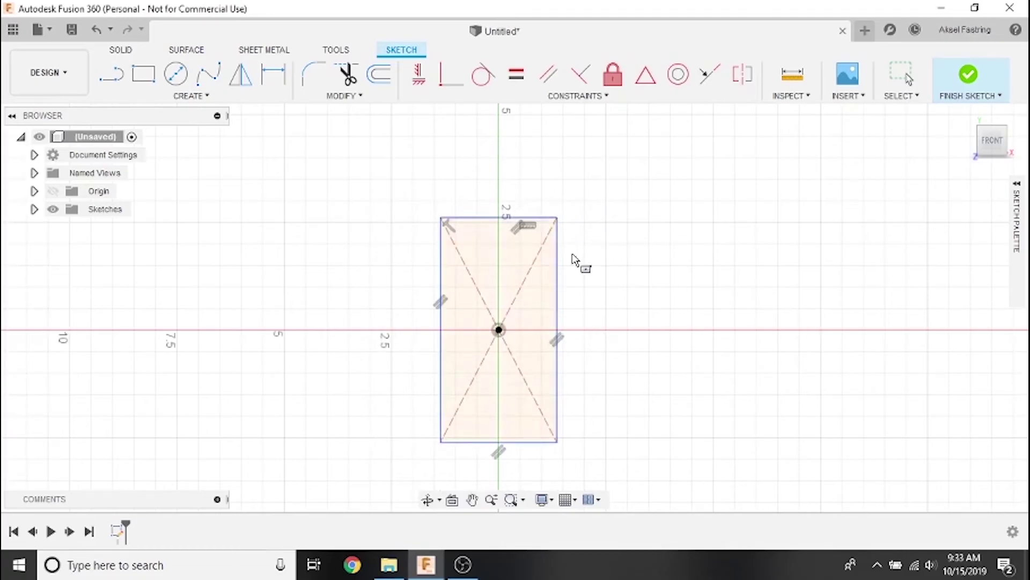
mouse_move(576, 260)
middle_down()
mouse_move(575, 233)
mouse_move(623, 196)
middle_up()
scroll(575, 233, up, 3)
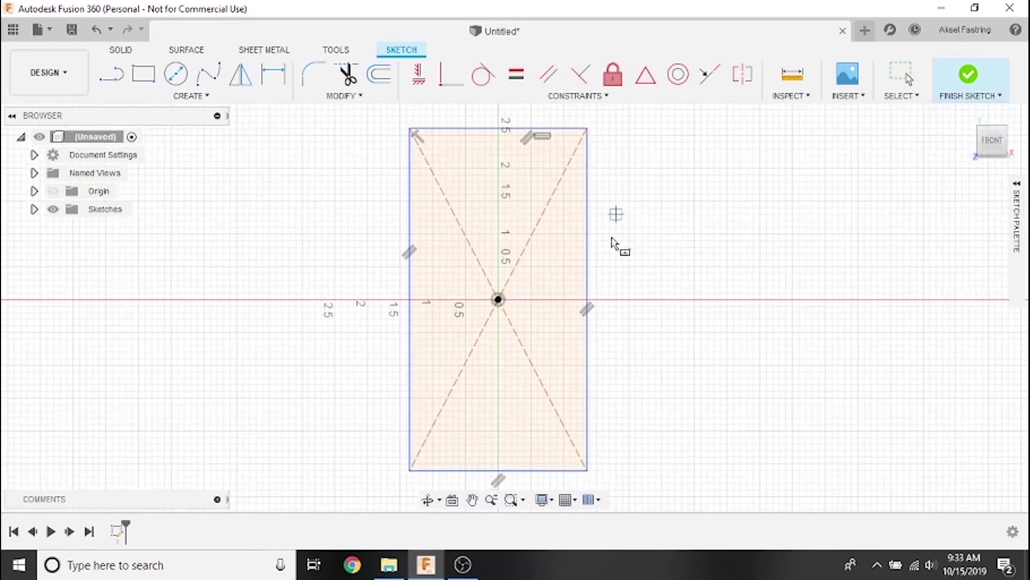
scroll(612, 242, down, 1)
scroll(610, 242, down, 1)
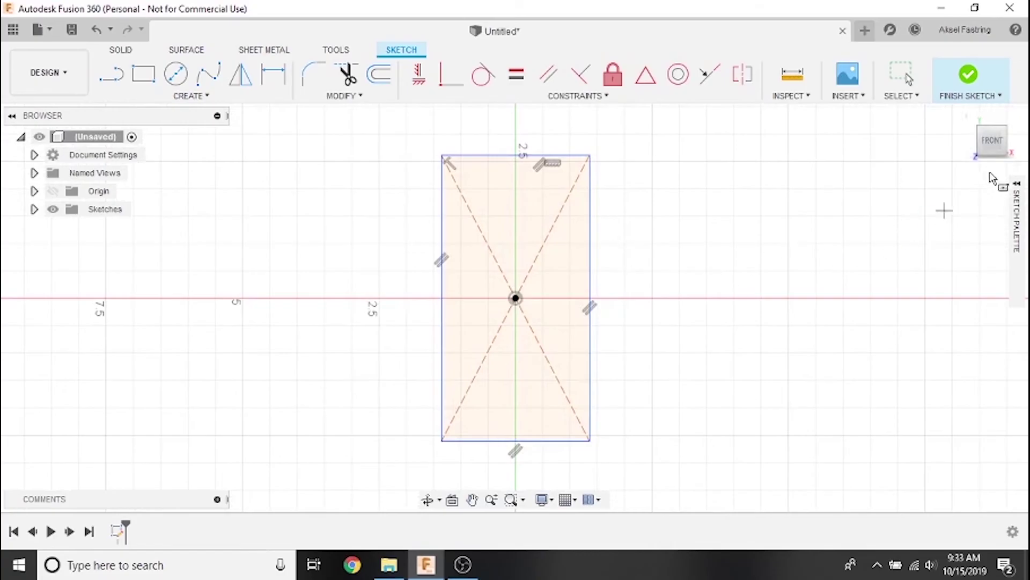
mouse_move(991, 140)
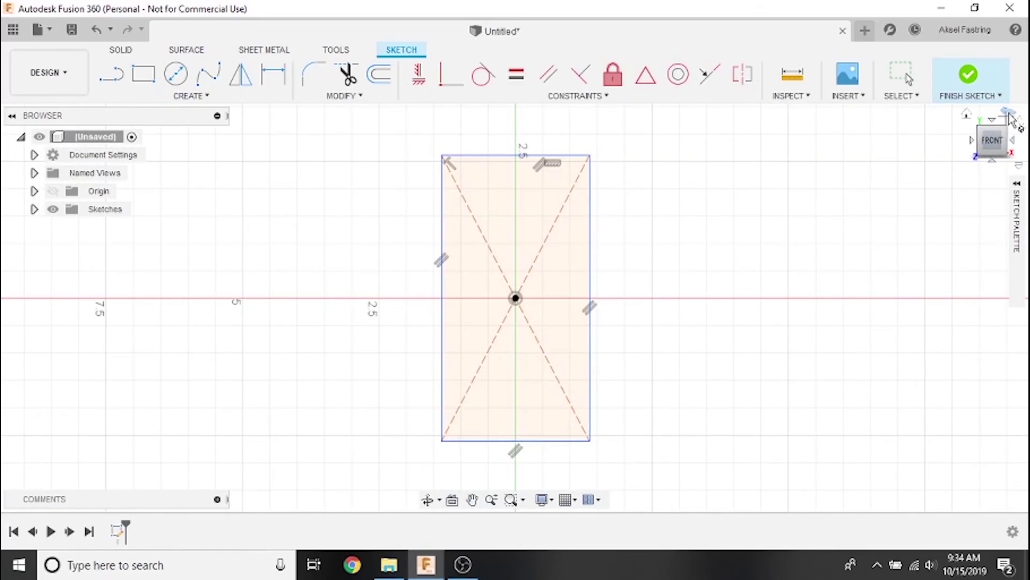
Rotate the view with the ViewCube to inspect the rectangle, then return home
click(1013, 118)
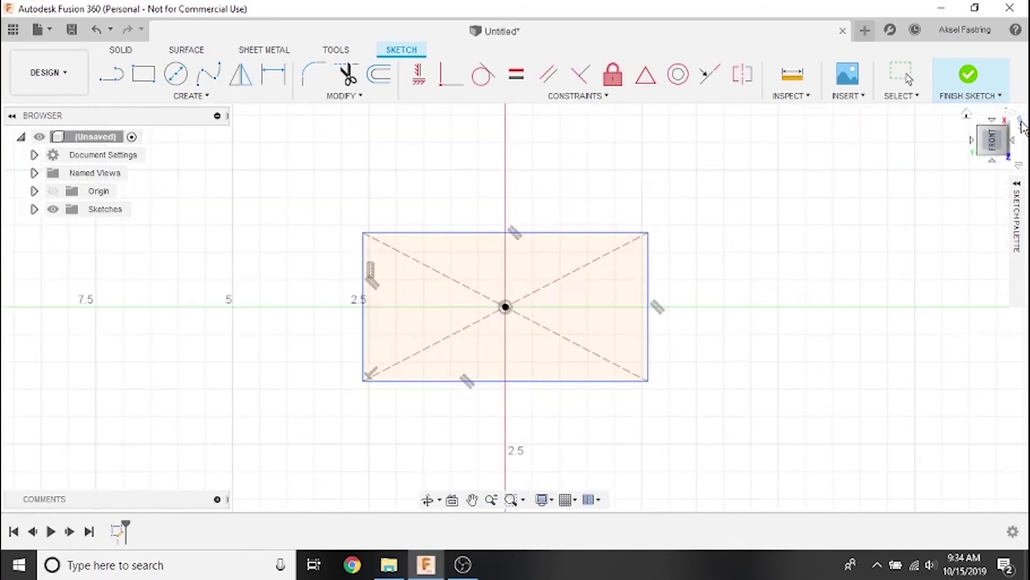
click(1022, 122)
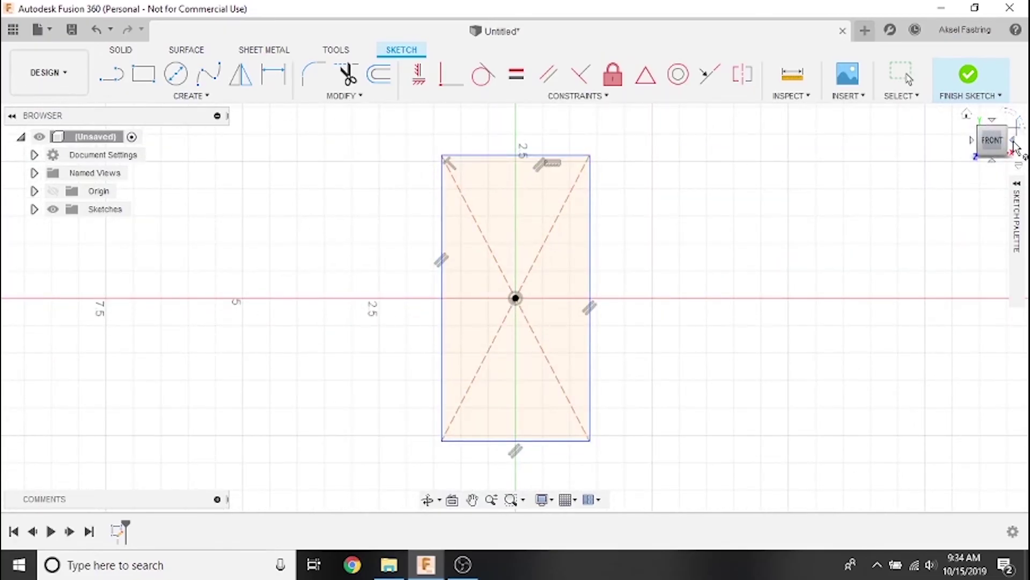
click(1014, 142)
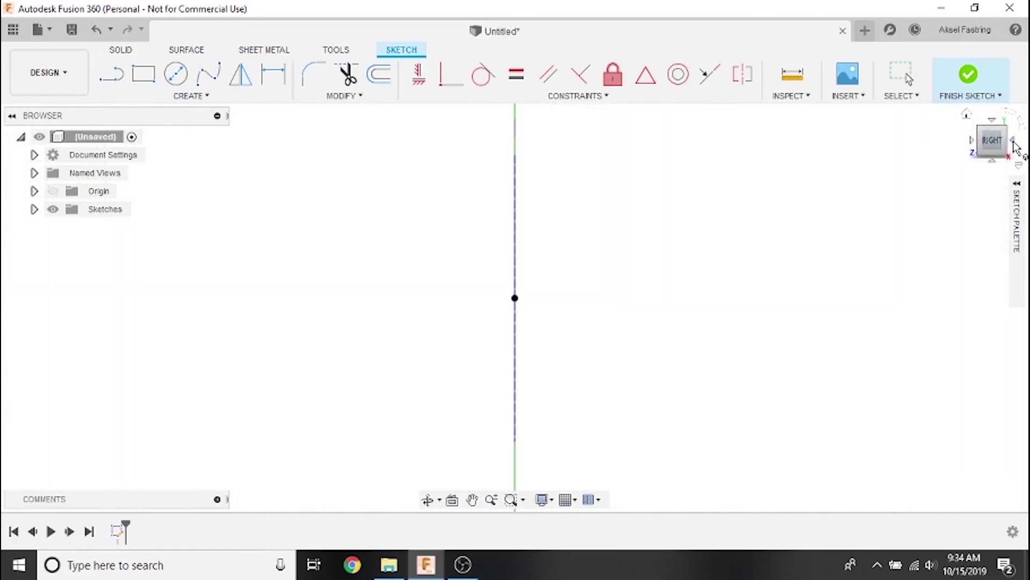
click(1015, 145)
click(993, 163)
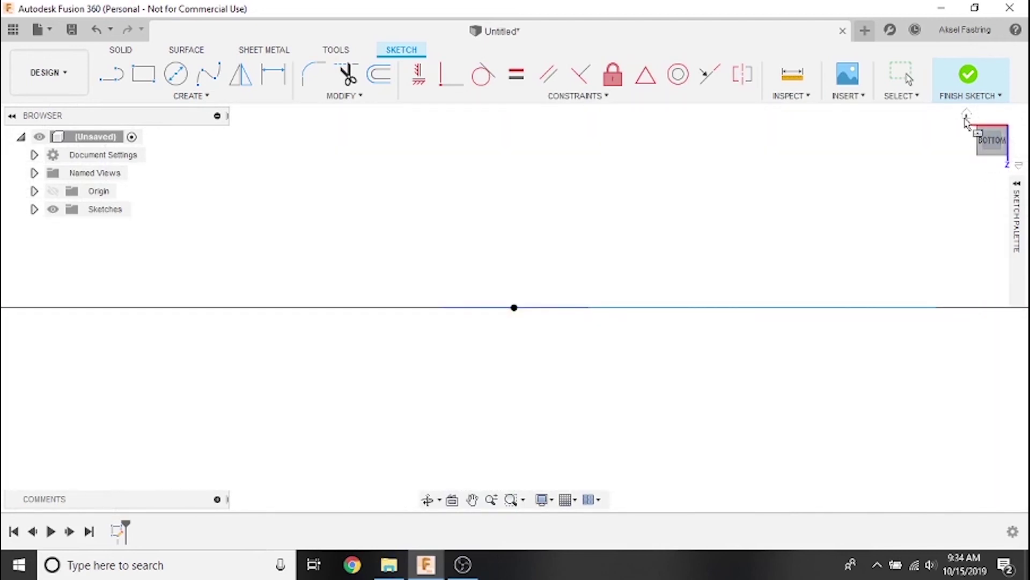
mouse_move(969, 119)
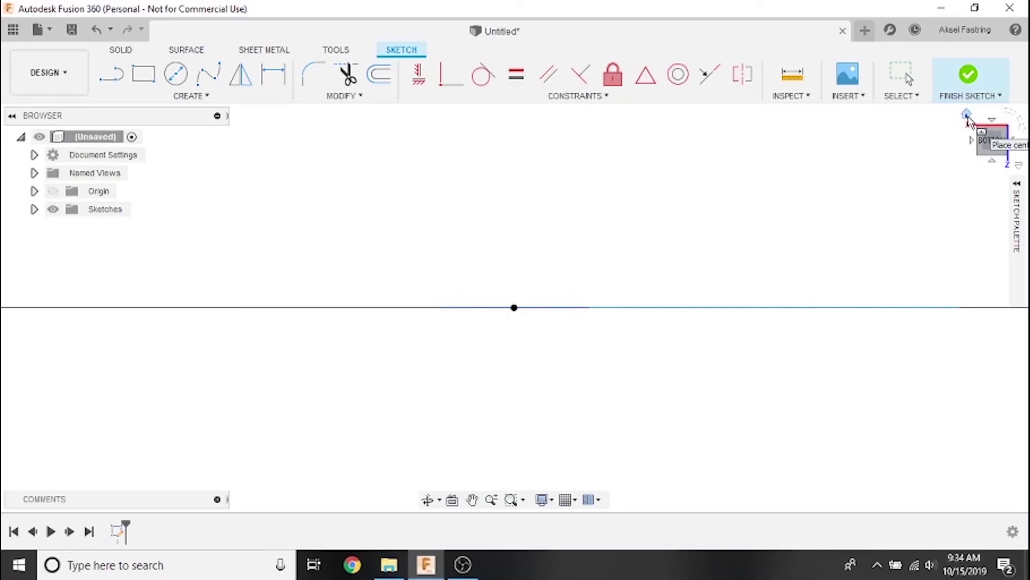
click(967, 116)
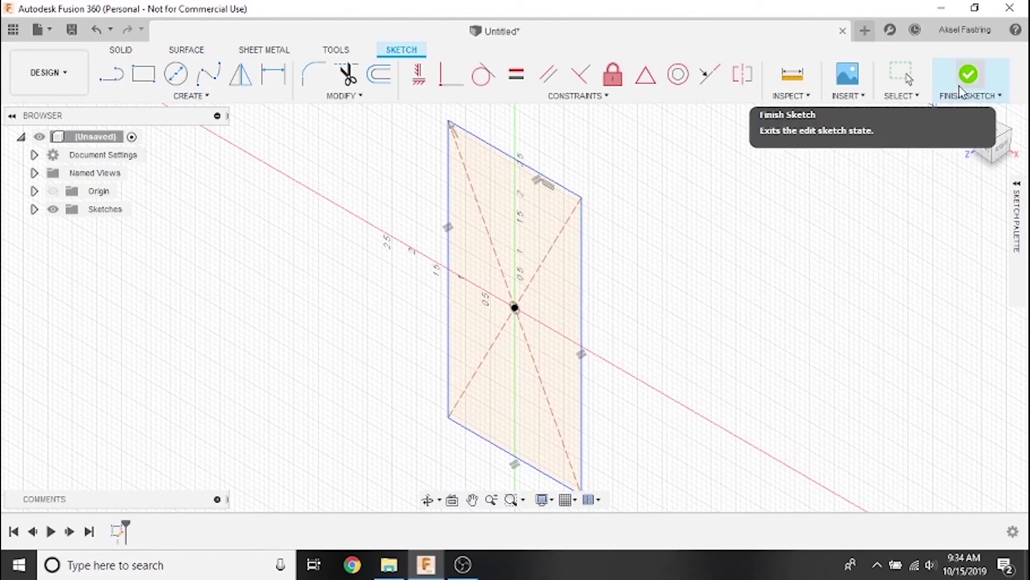
Finish the rectangle sketch, leaving a closed profile
click(975, 87)
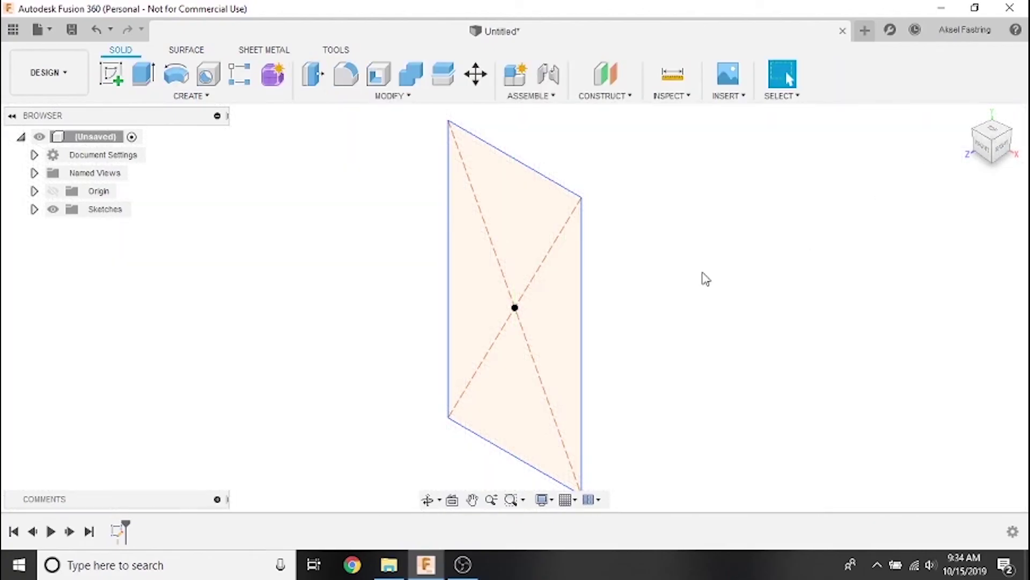